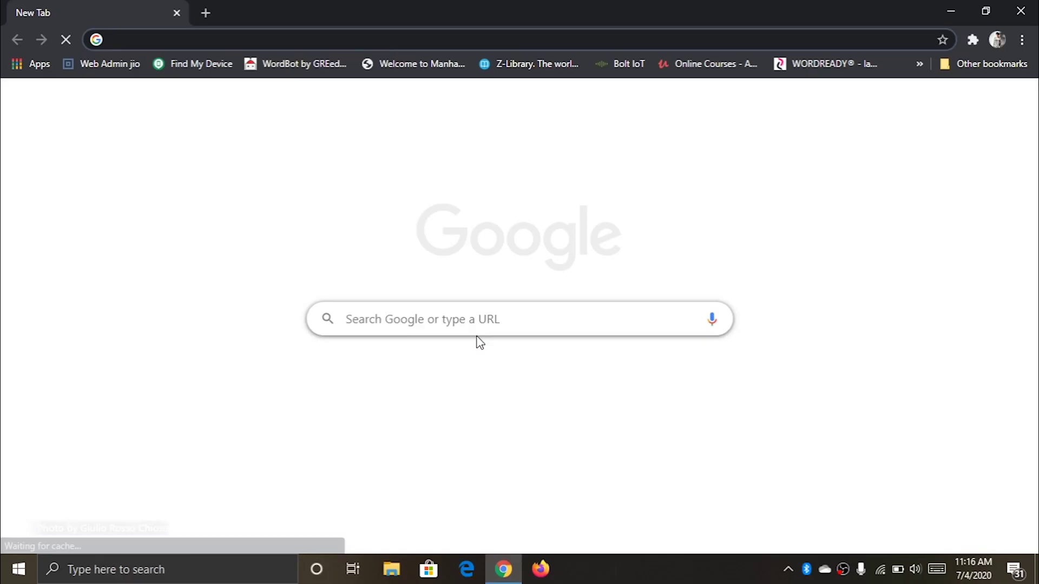
Search the web for km player, then open the official kmplayer.com site translated into English.
{"action": "type", "text": "km"}
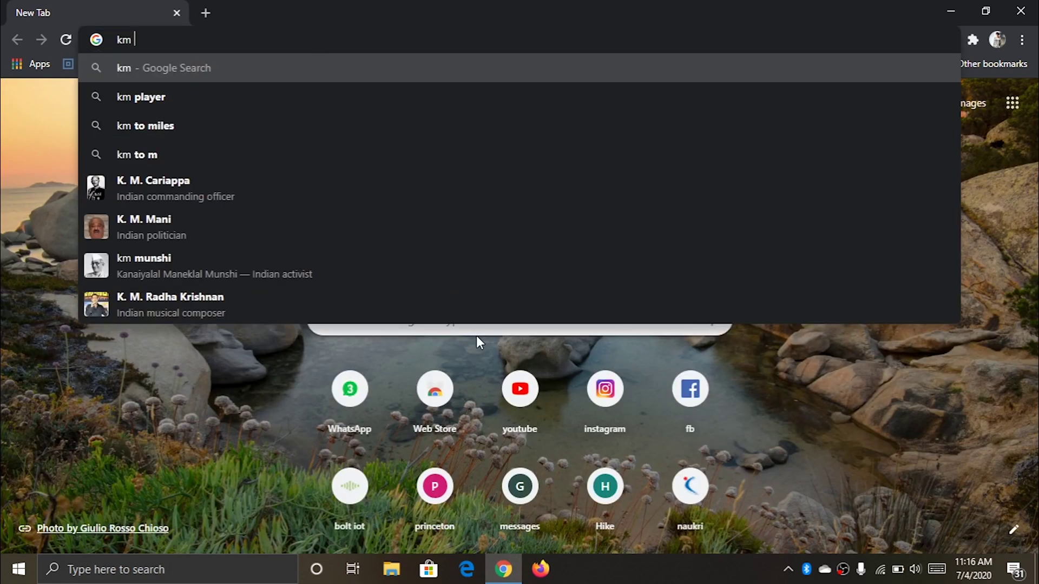
{"action": "key", "text": "Down"}
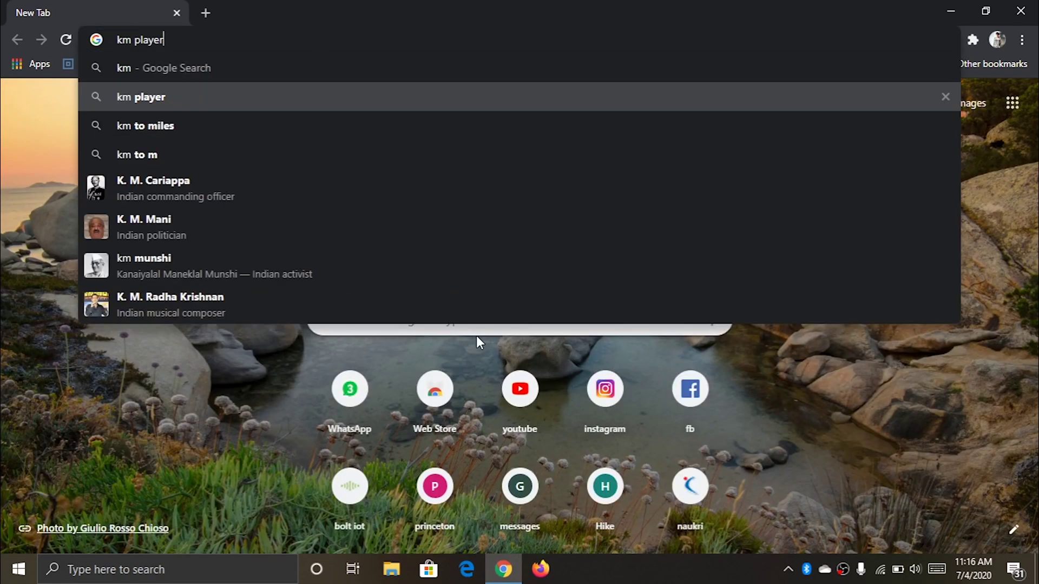
{"action": "key", "text": "Return"}
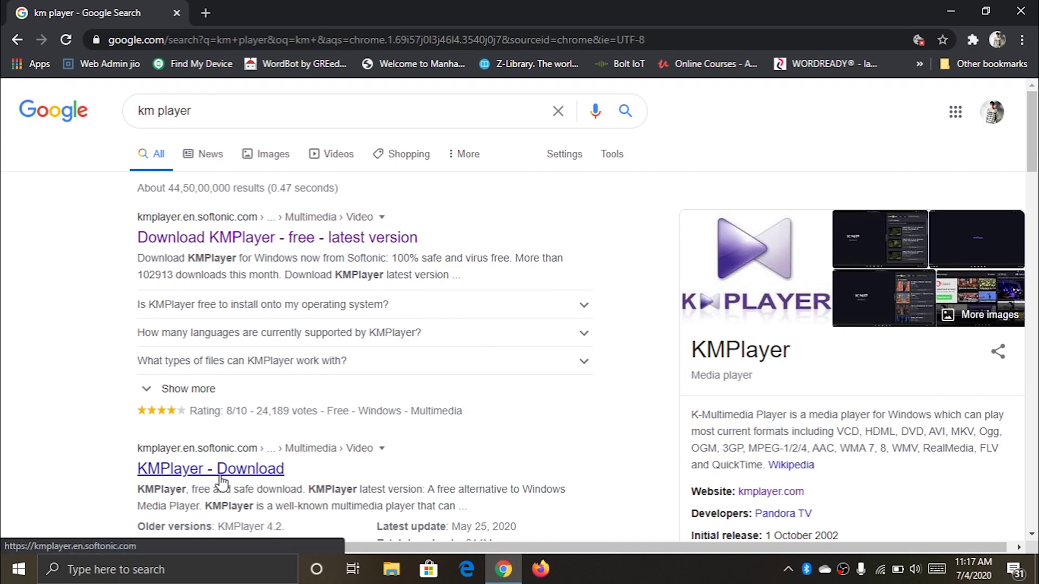
{"action": "scroll", "coordinate": [227, 476], "scroll_direction": "down", "scroll_amount": 6}
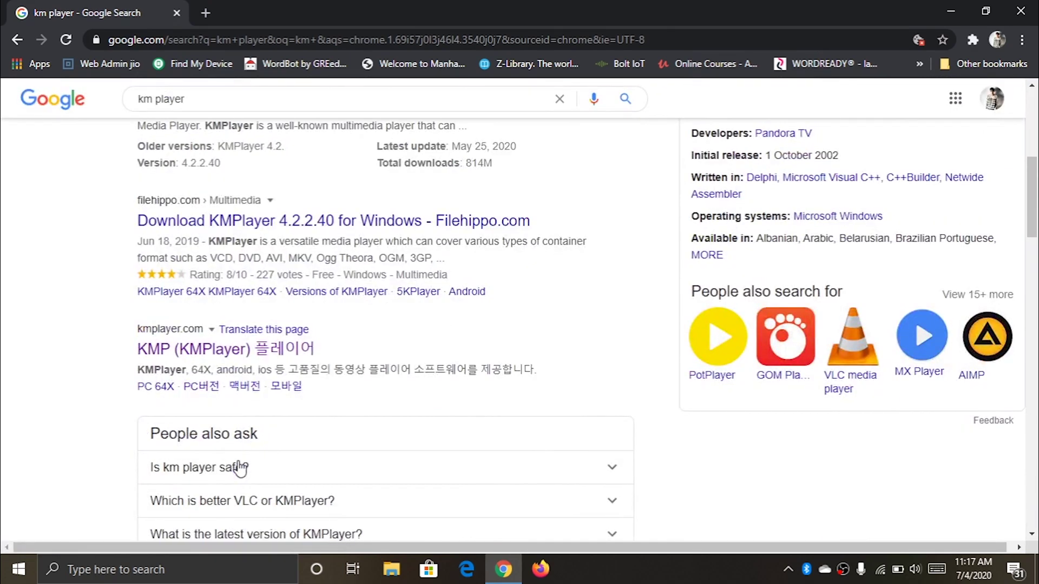
{"action": "left_click", "coordinate": [221, 358]}
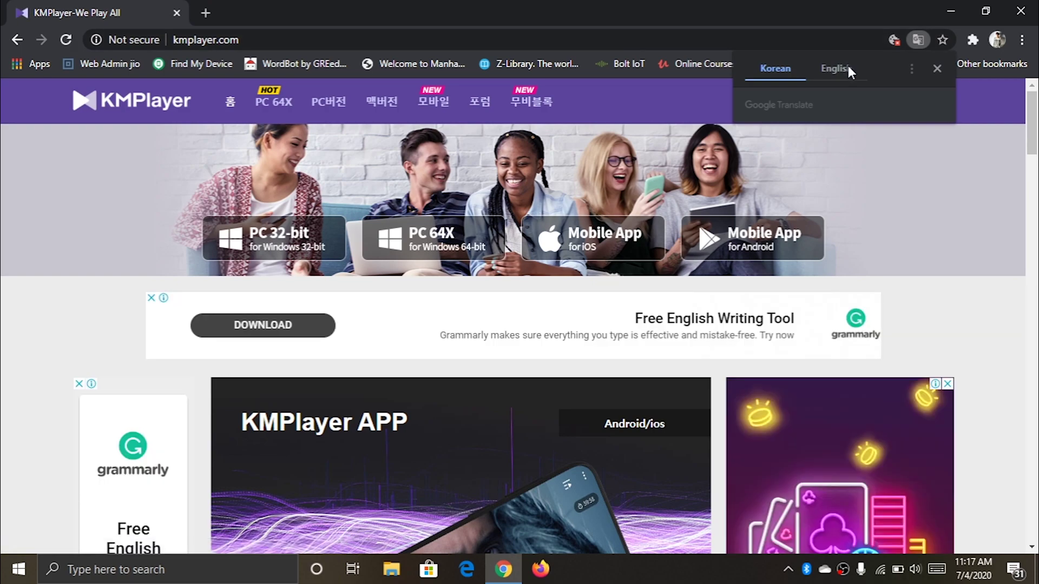
{"action": "left_click", "coordinate": [835, 68]}
Open the download page of the Windows 64-bit KMPlayer version and translate it into English.
{"action": "left_click_drag", "start_coordinate": [1036, 124], "coordinate": [1036, 273]}
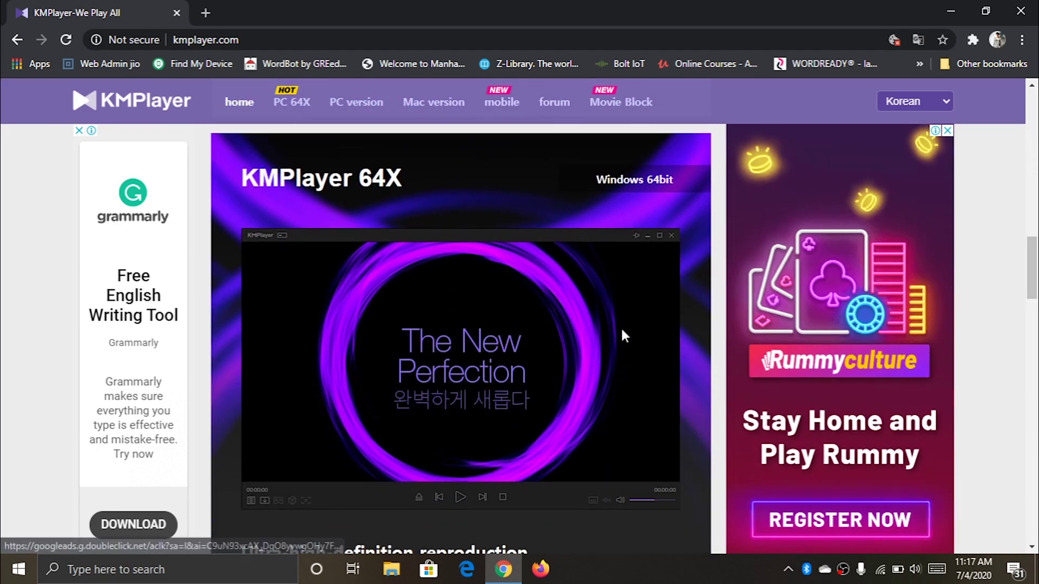
{"action": "left_click_drag", "start_coordinate": [1034, 255], "coordinate": [1036, 302]}
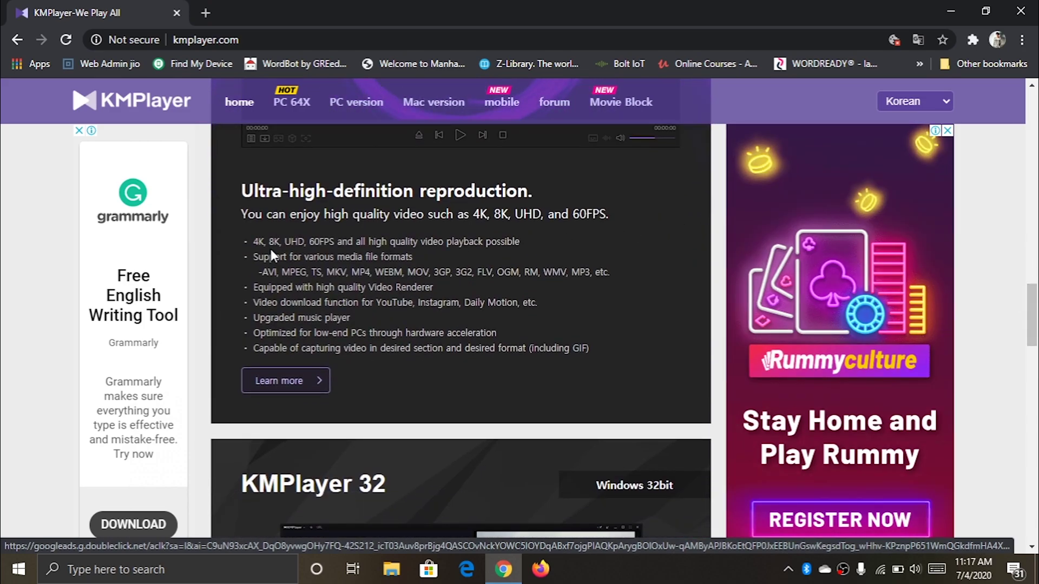
{"action": "left_click_drag", "start_coordinate": [1034, 317], "coordinate": [1036, 382]}
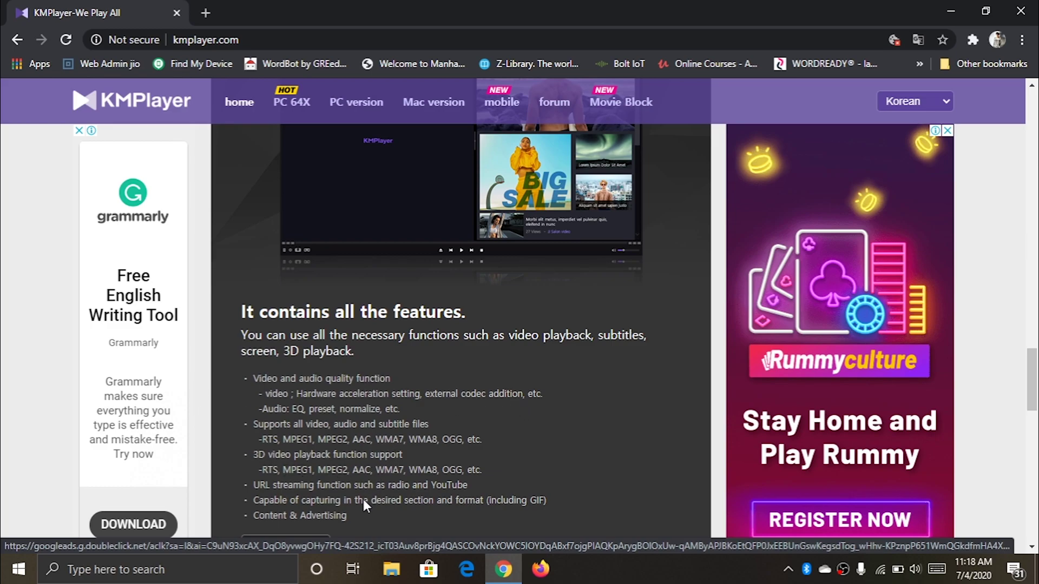
{"action": "left_click_drag", "start_coordinate": [1032, 397], "coordinate": [1031, 124]}
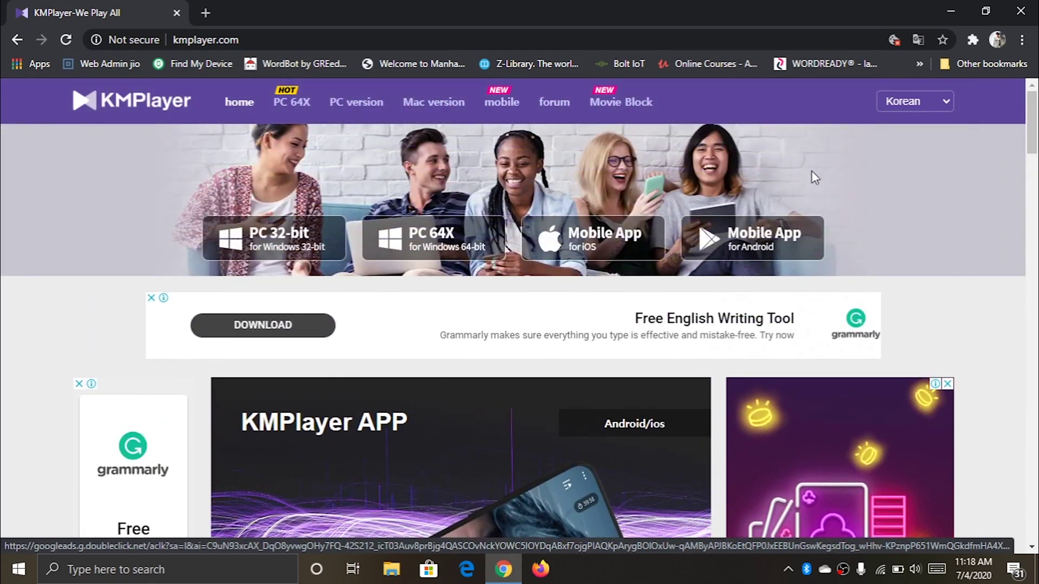
{"action": "left_click", "coordinate": [454, 258]}
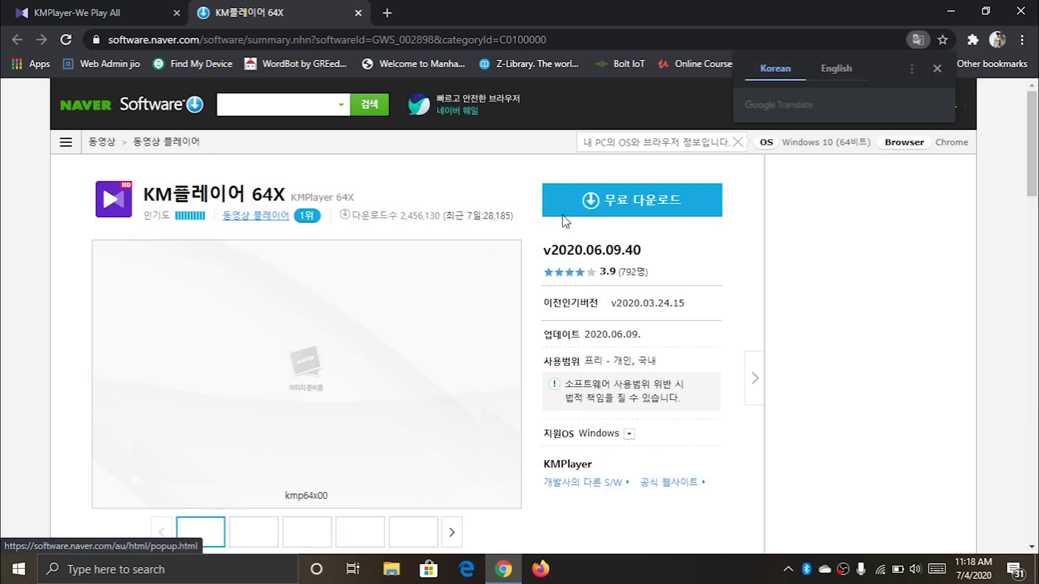
{"action": "left_click", "coordinate": [838, 63]}
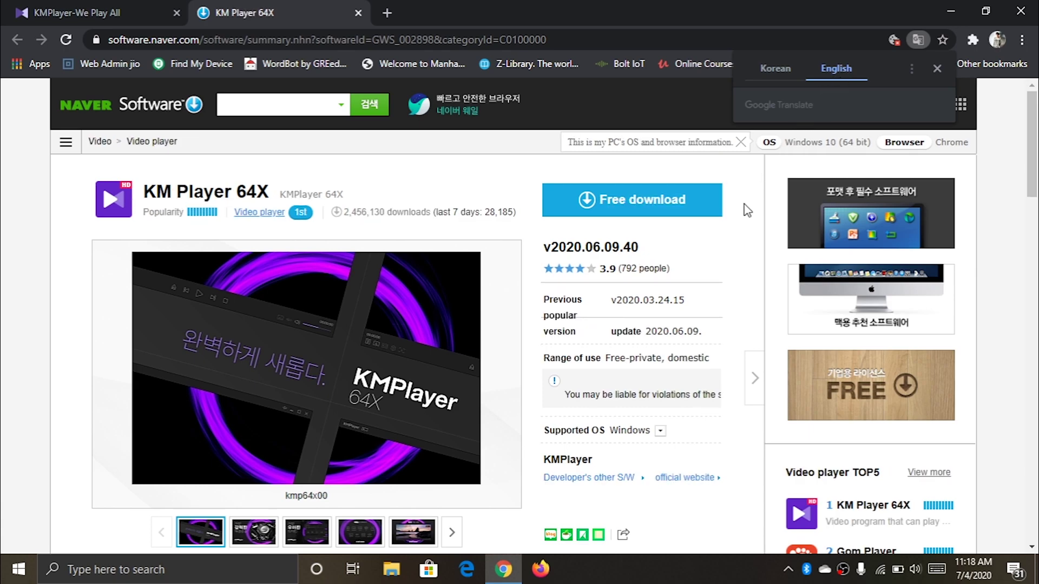
Download the installer KMP64_2020.06.09.40.exe at normal speed without logging in.
{"action": "left_click", "coordinate": [633, 208]}
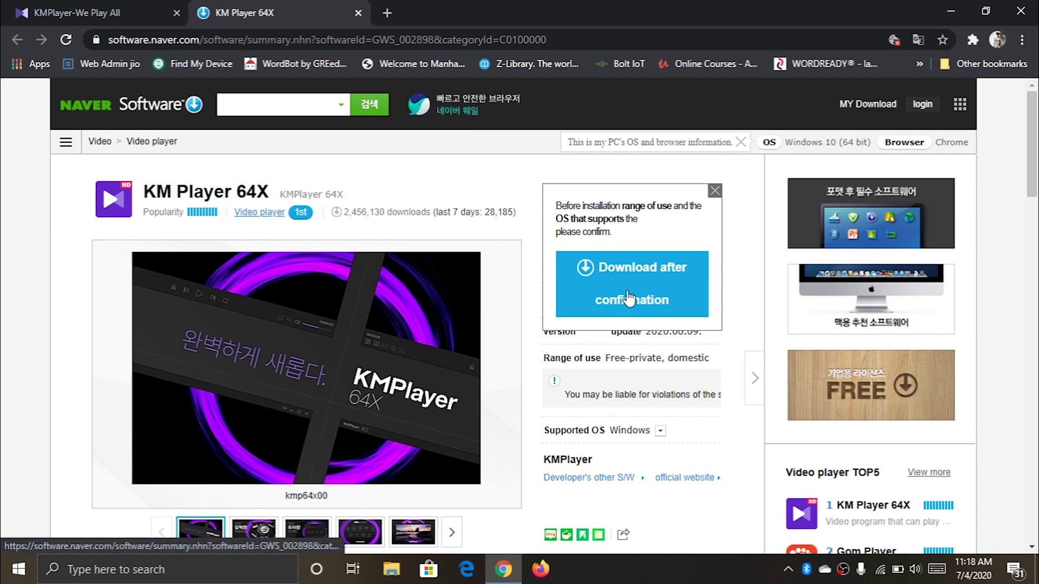
{"action": "left_click", "coordinate": [627, 297]}
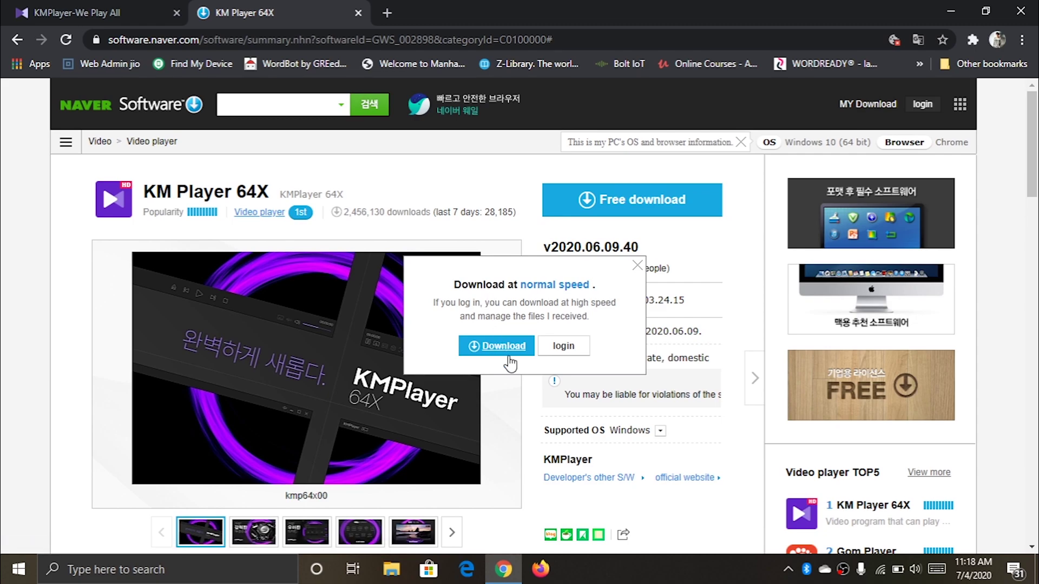
{"action": "left_click", "coordinate": [495, 348]}
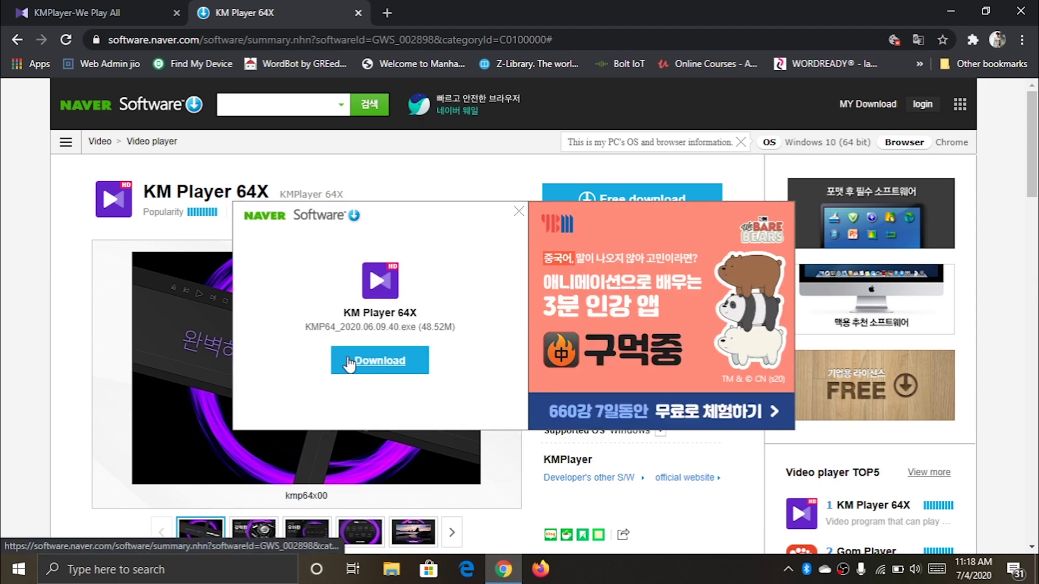
{"action": "left_click", "coordinate": [349, 362]}
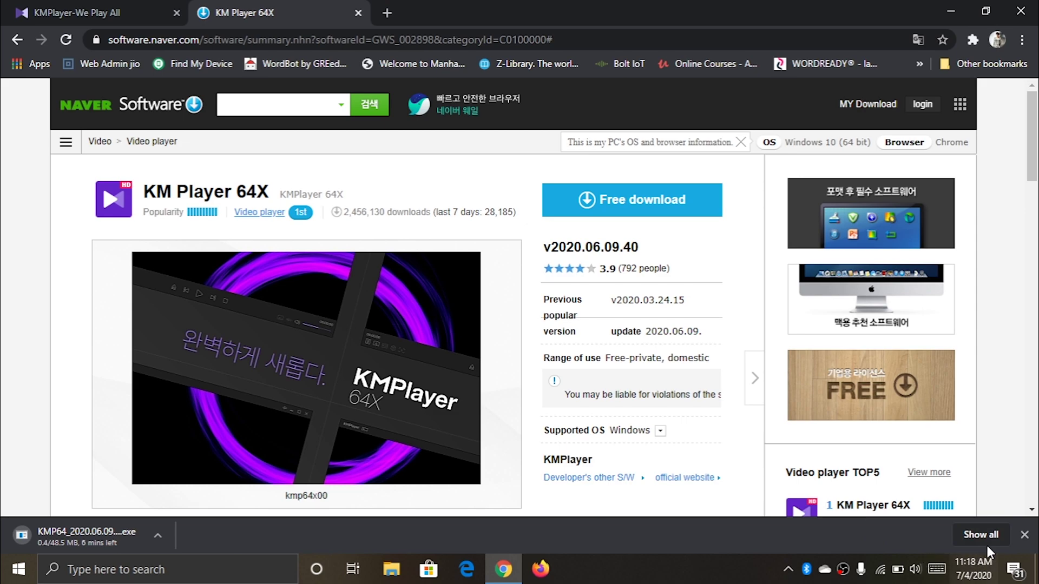
Run the downloaded KMP64_2020.06.09.40 installer from its folder and set the installer language to English.
{"action": "left_click", "coordinate": [999, 536]}
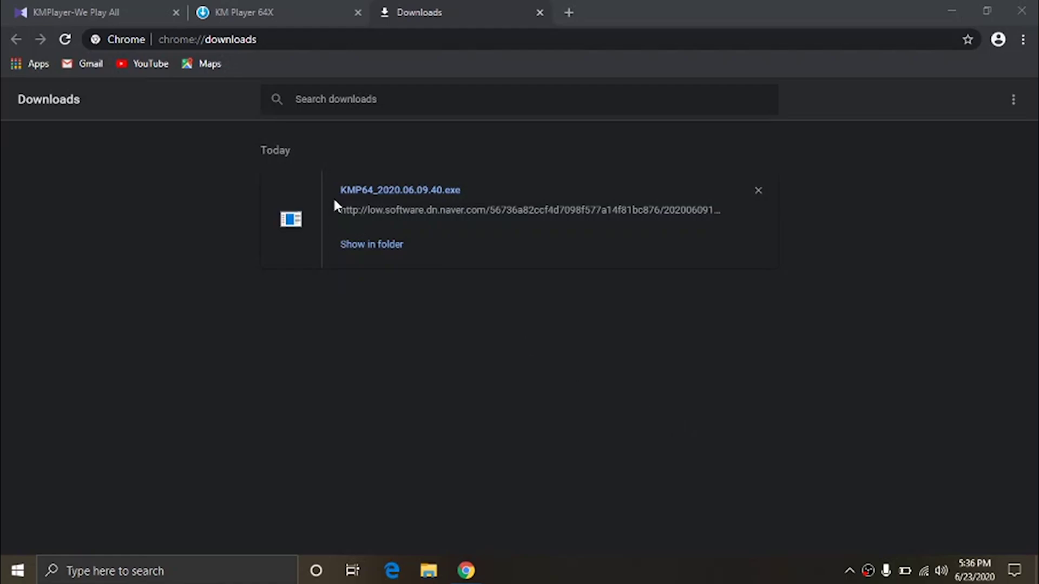
{"action": "left_click", "coordinate": [371, 245]}
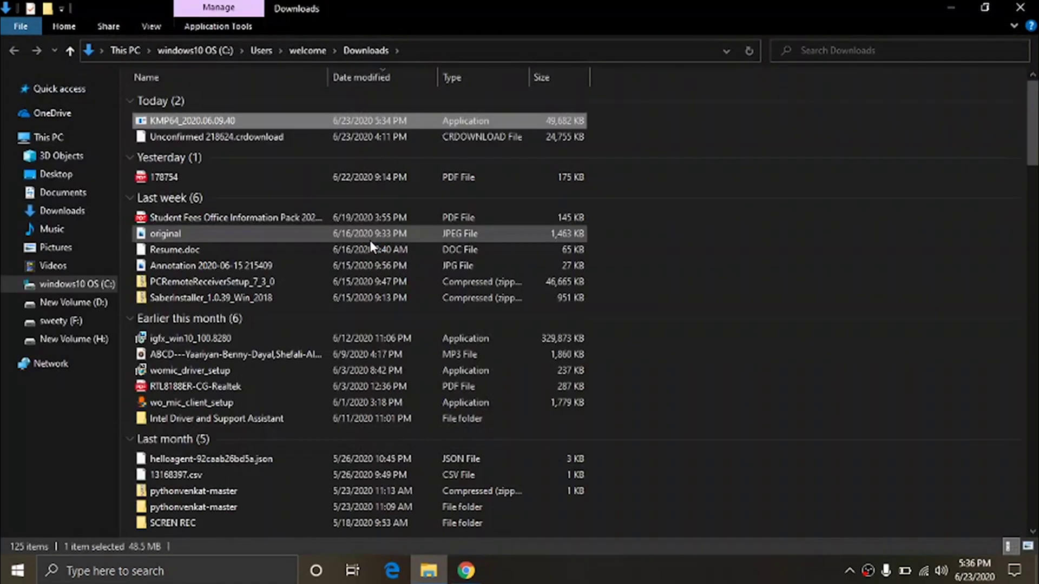
{"action": "double_click", "coordinate": [254, 122]}
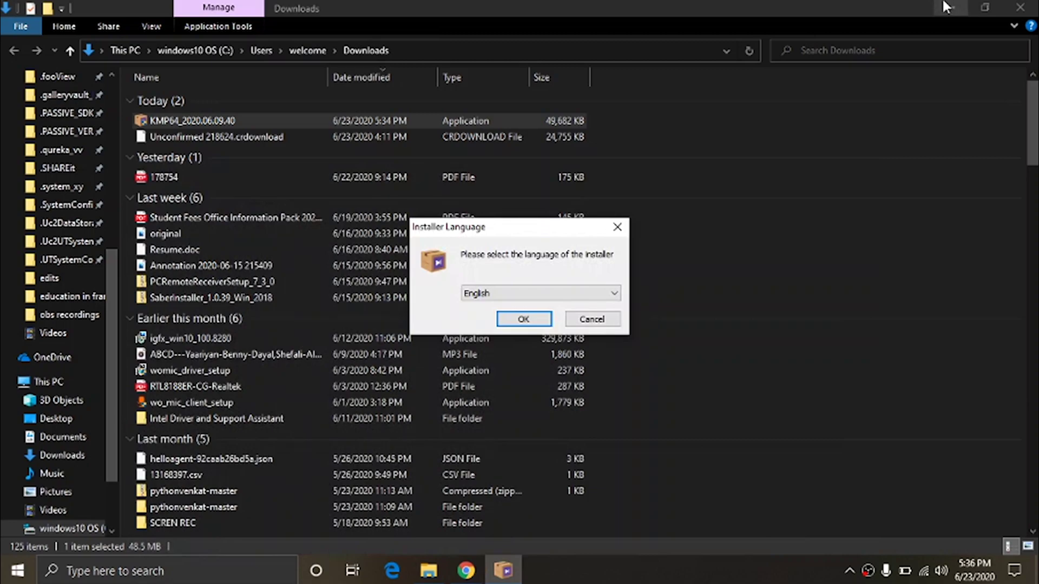
{"action": "left_click", "coordinate": [950, 8]}
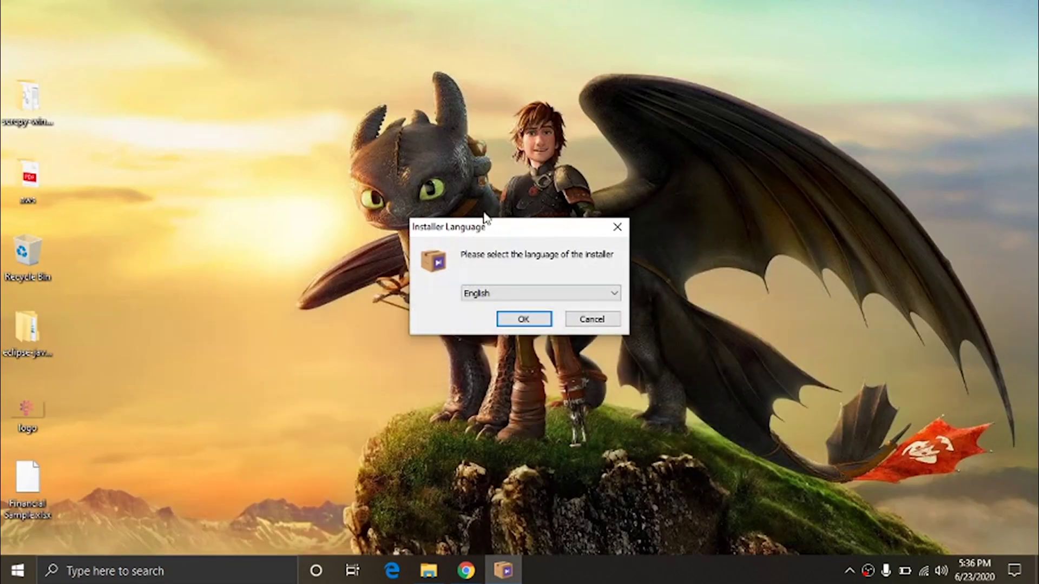
{"action": "left_click", "coordinate": [527, 320]}
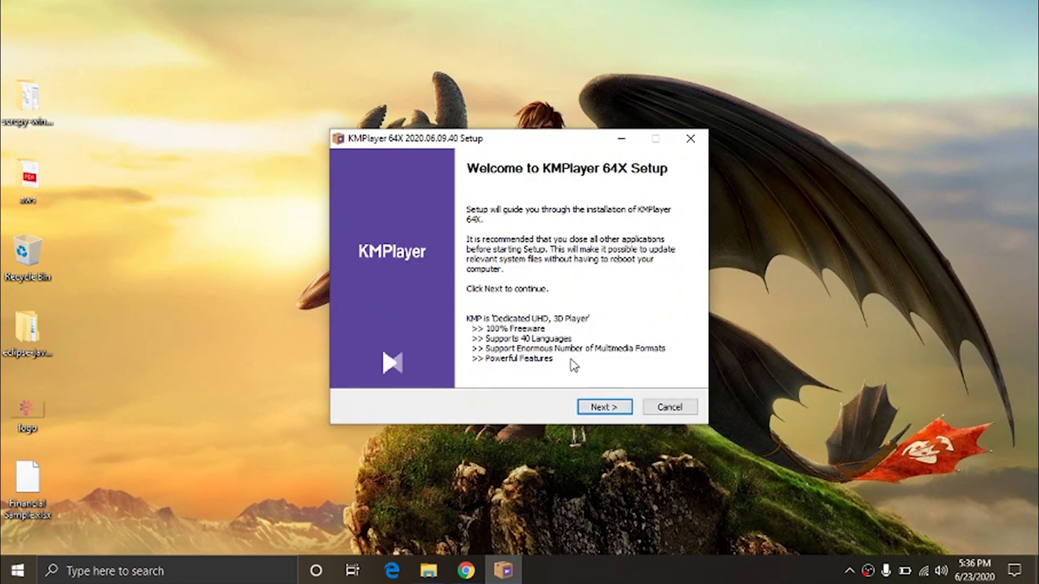
Install KMPlayer 64X with the Recommended components in C:\Program Files\KMPlayer 64X.
{"action": "left_click", "coordinate": [611, 409]}
{"action": "left_click", "coordinate": [614, 412]}
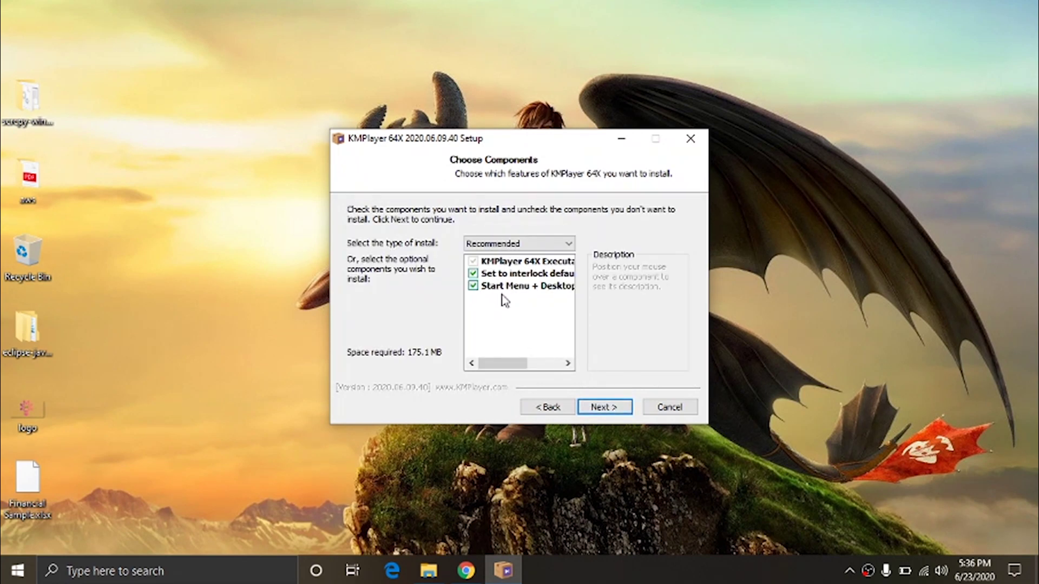
{"action": "left_click", "coordinate": [513, 362]}
{"action": "mouse_move", "coordinate": [515, 366]}
{"action": "left_mouse_down"}
{"action": "mouse_move", "coordinate": [555, 370]}
{"action": "mouse_move", "coordinate": [500, 365]}
{"action": "left_mouse_up"}
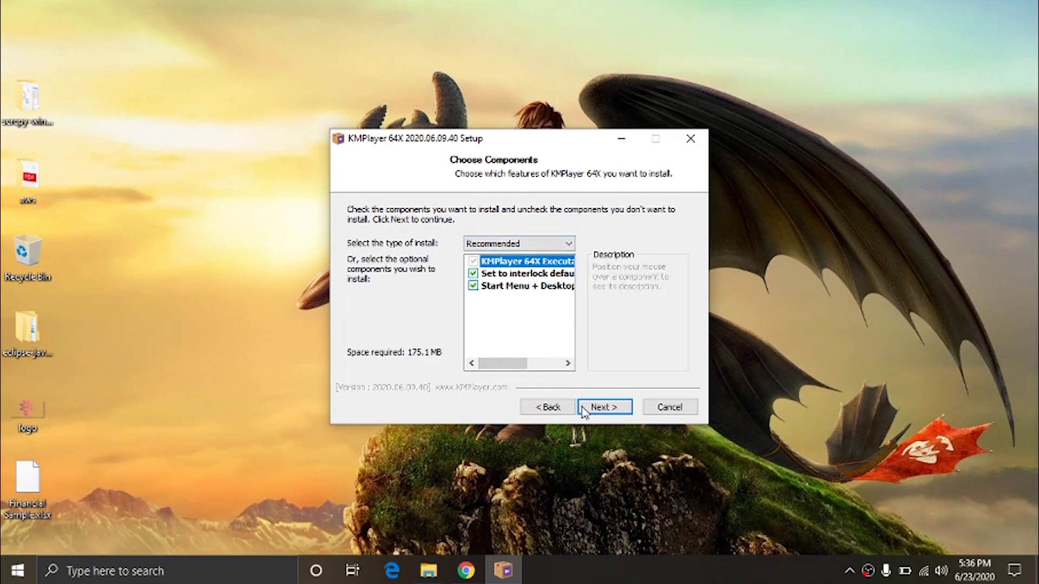
{"action": "left_click_drag", "start_coordinate": [514, 364], "coordinate": [563, 382]}
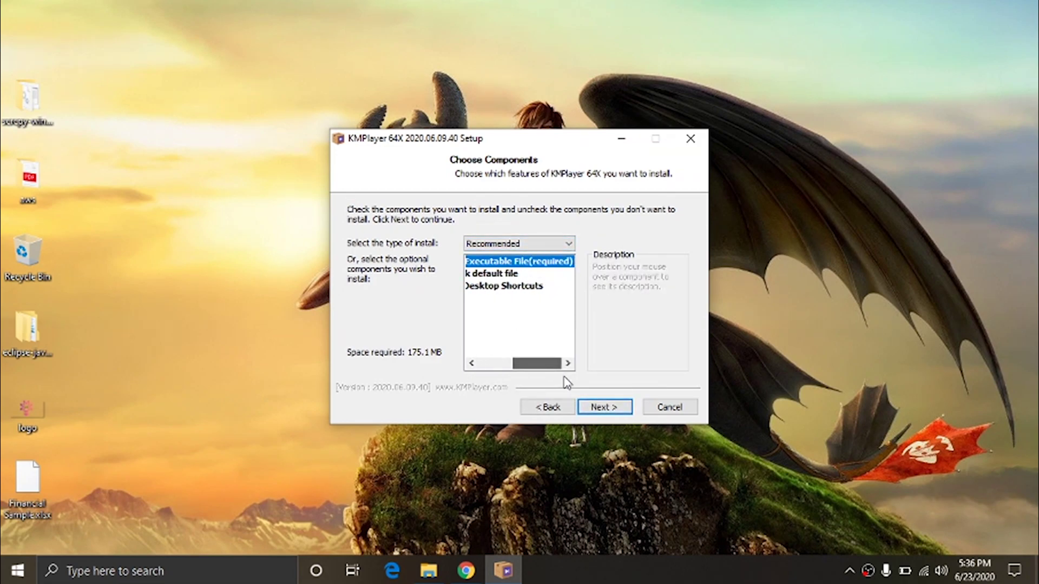
{"action": "left_click", "coordinate": [598, 408]}
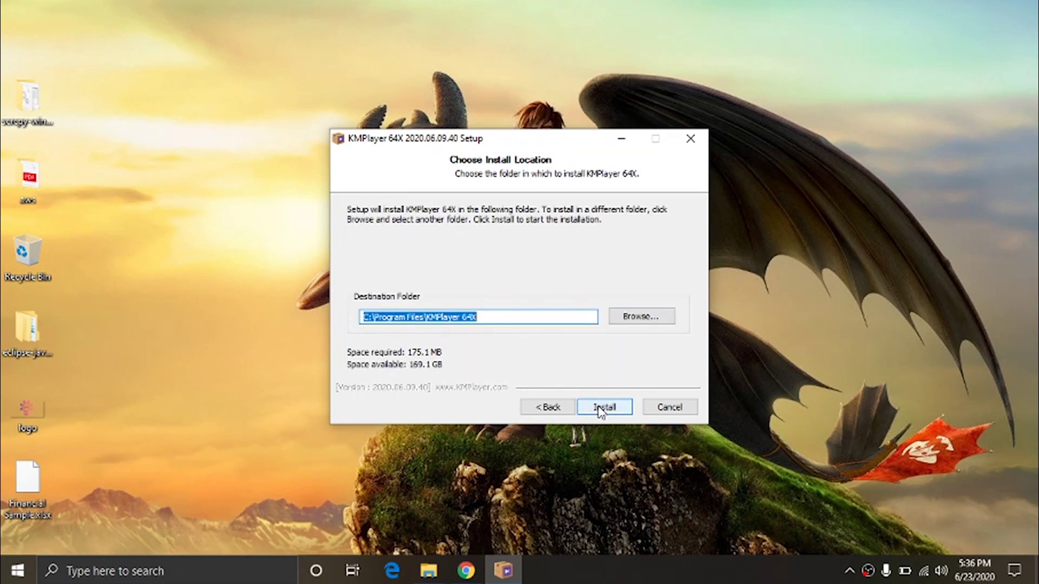
{"action": "left_click", "coordinate": [601, 411]}
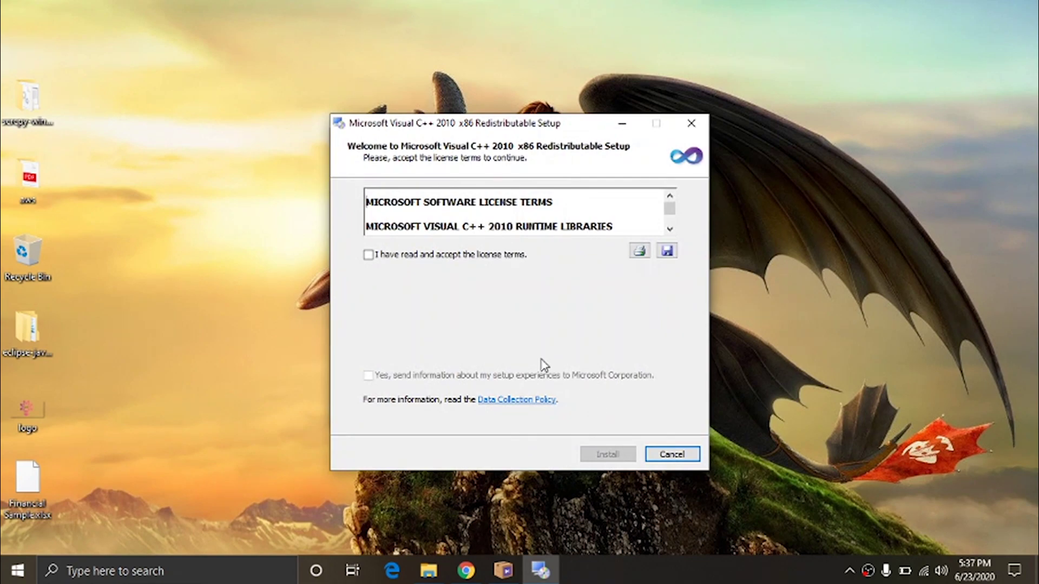
Accept the license terms and install the Microsoft Visual C++ 2010 x86 Redistributable, without sending setup information.
{"action": "left_click", "coordinate": [369, 254]}
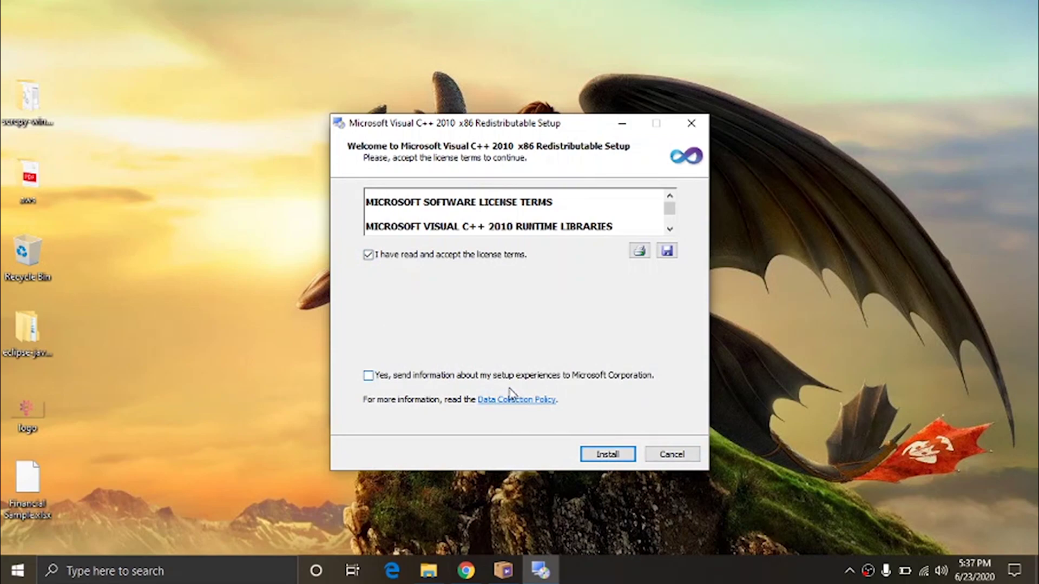
{"action": "left_click", "coordinate": [614, 455]}
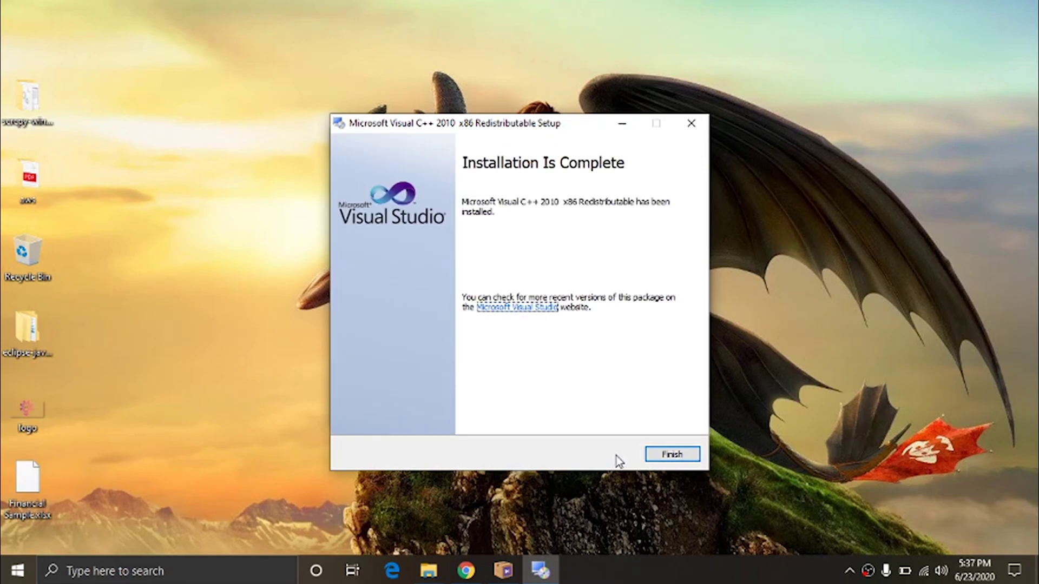
{"action": "left_click", "coordinate": [670, 454]}
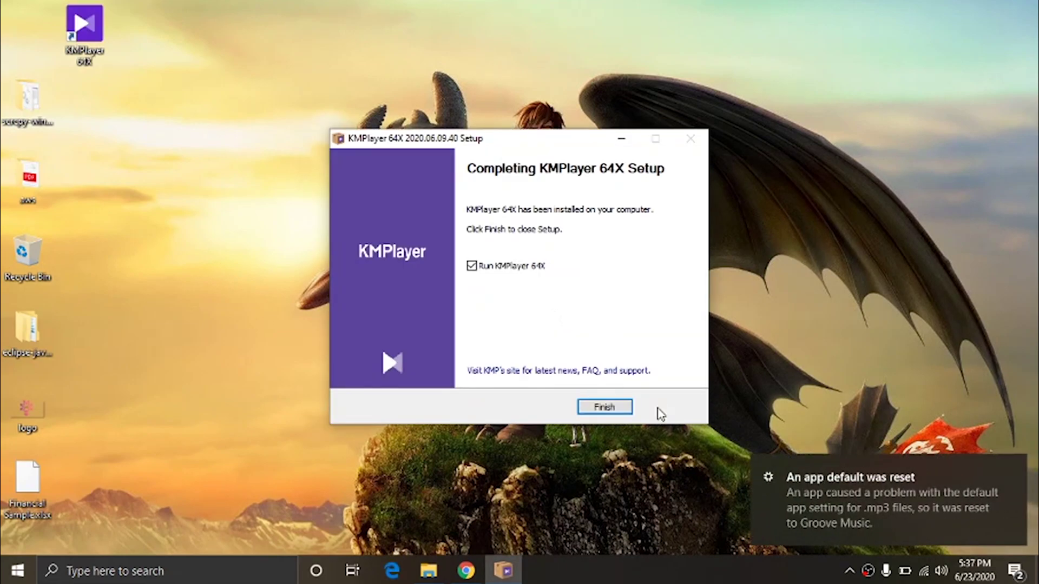
Finish the KMPlayer 64X setup with Run KMPlayer 64X enabled, then close the launched player.
{"action": "left_click", "coordinate": [605, 408]}
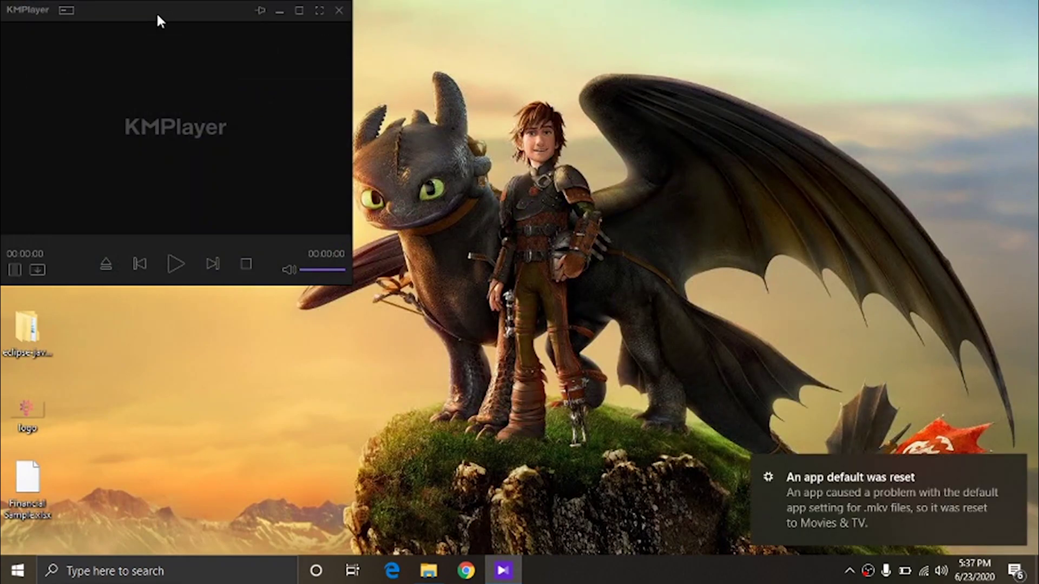
{"action": "left_click_drag", "start_coordinate": [158, 16], "coordinate": [427, 92]}
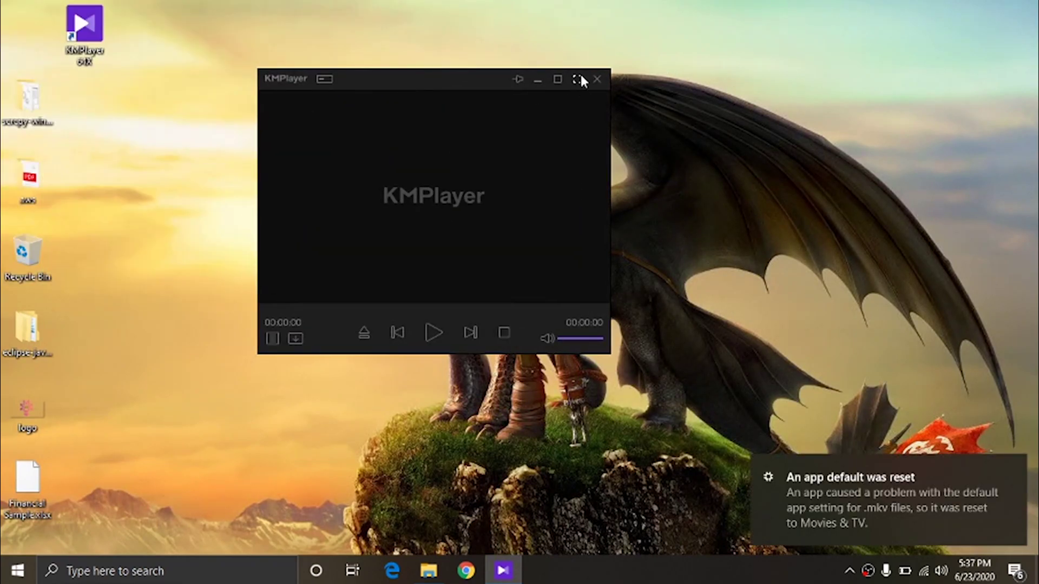
{"action": "left_click", "coordinate": [597, 79]}
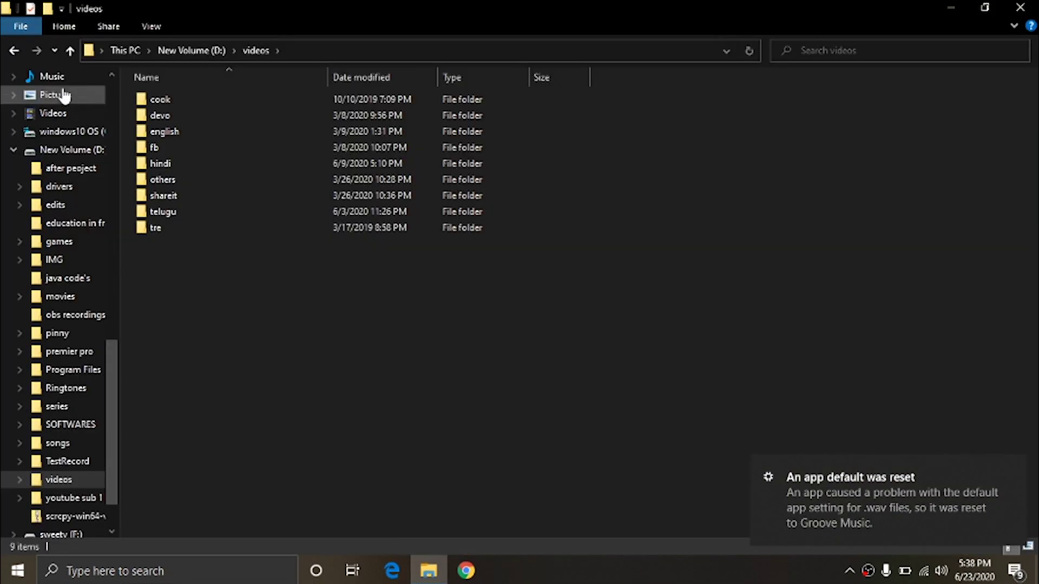
Open the english folder inside the videos folder on New Volume (D:).
{"action": "left_click", "coordinate": [15, 50]}
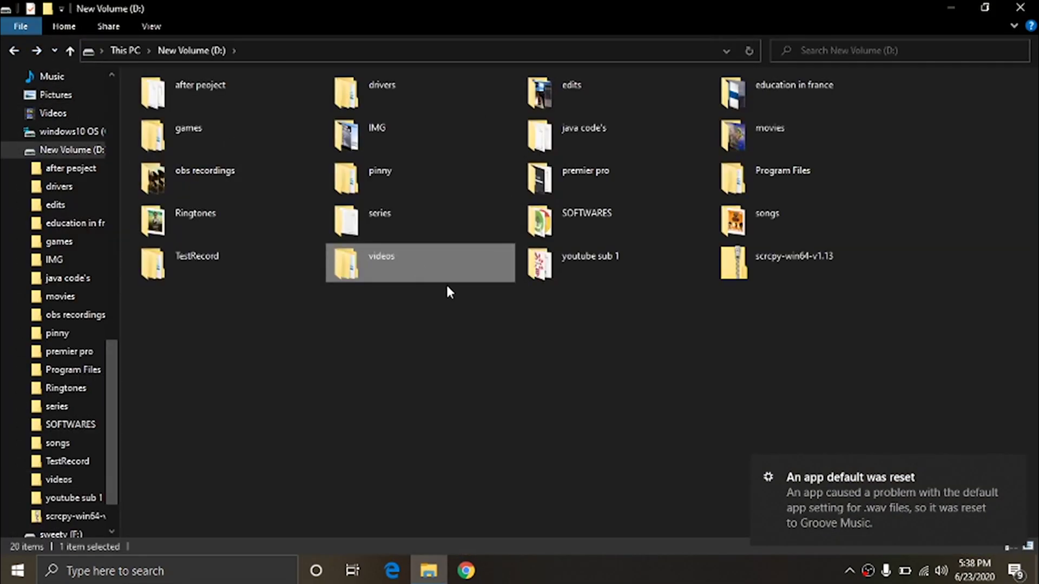
{"action": "double_click", "coordinate": [391, 258]}
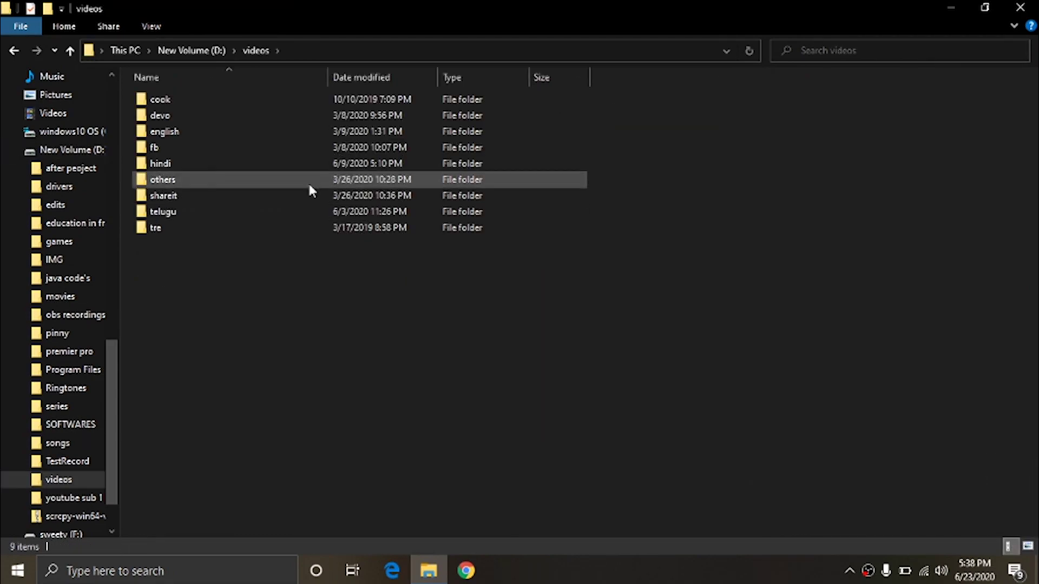
{"action": "double_click", "coordinate": [238, 130]}
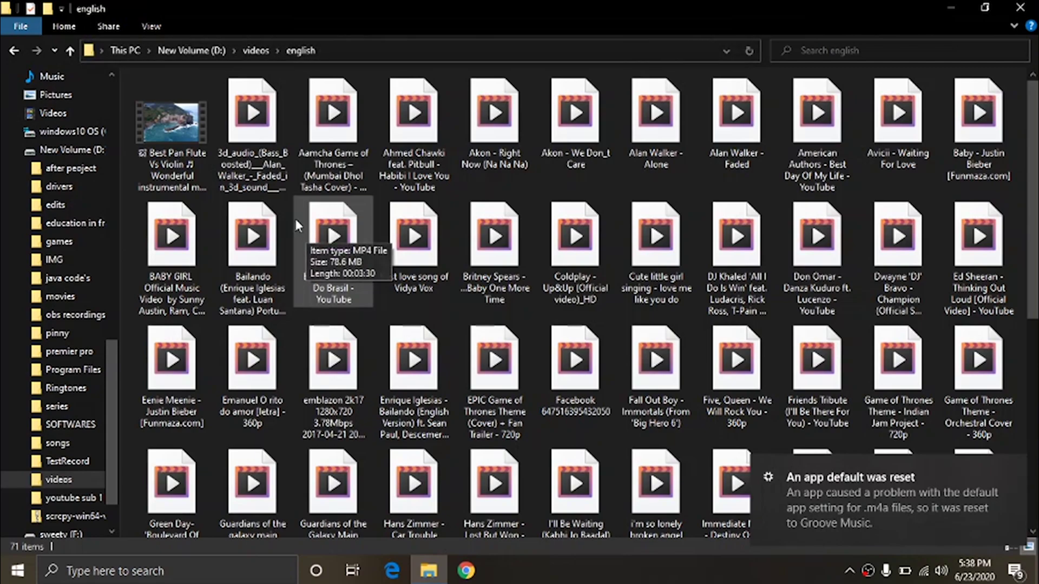
Set KMPlayer 64X as the default app for .mp4 files through the properties of the Bailando Portuguese Version video.
{"action": "left_click", "coordinate": [283, 206]}
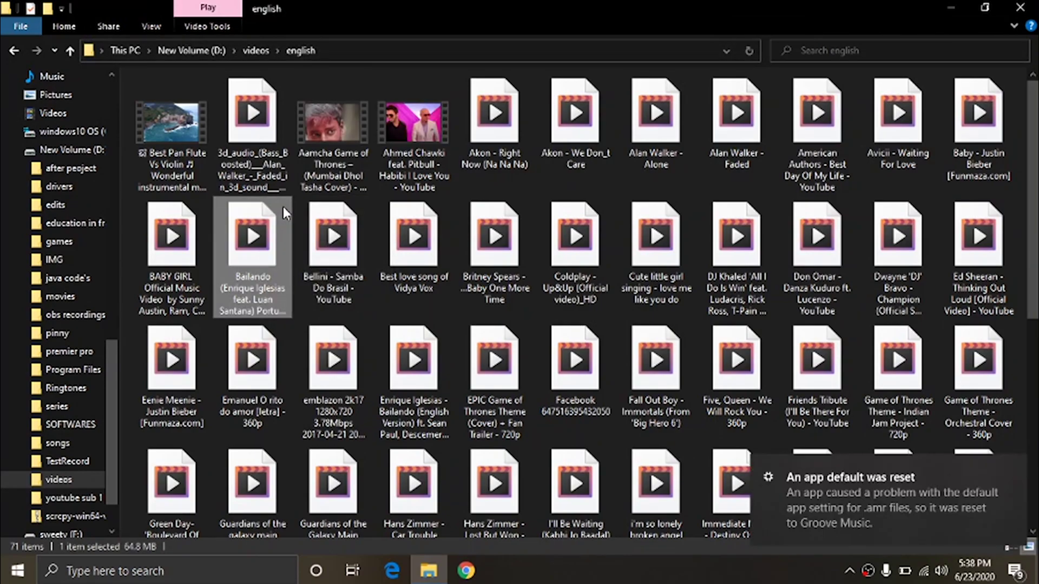
{"action": "right_click", "coordinate": [284, 206]}
{"action": "left_click", "coordinate": [325, 440]}
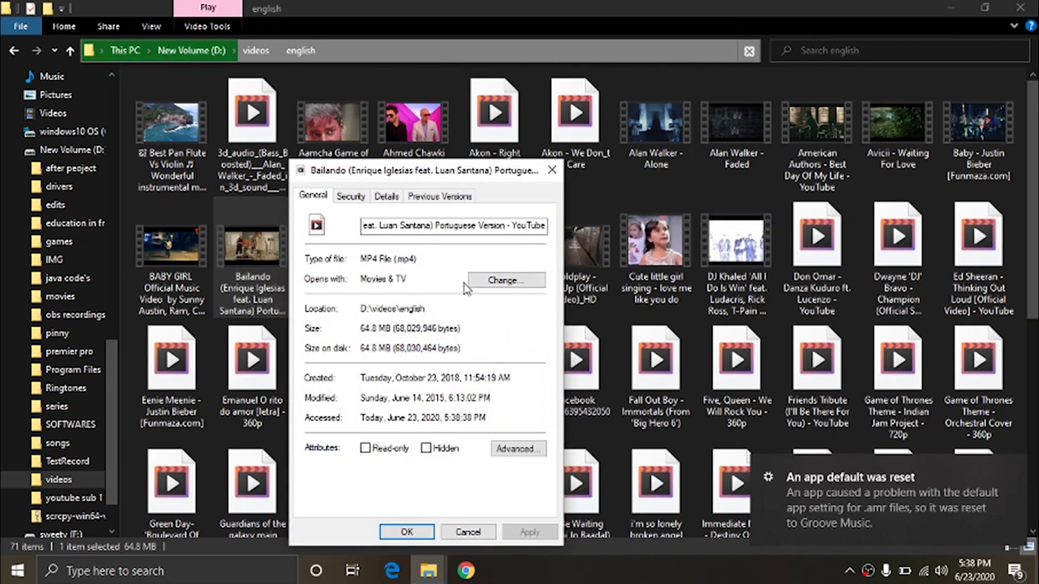
{"action": "left_click", "coordinate": [501, 280]}
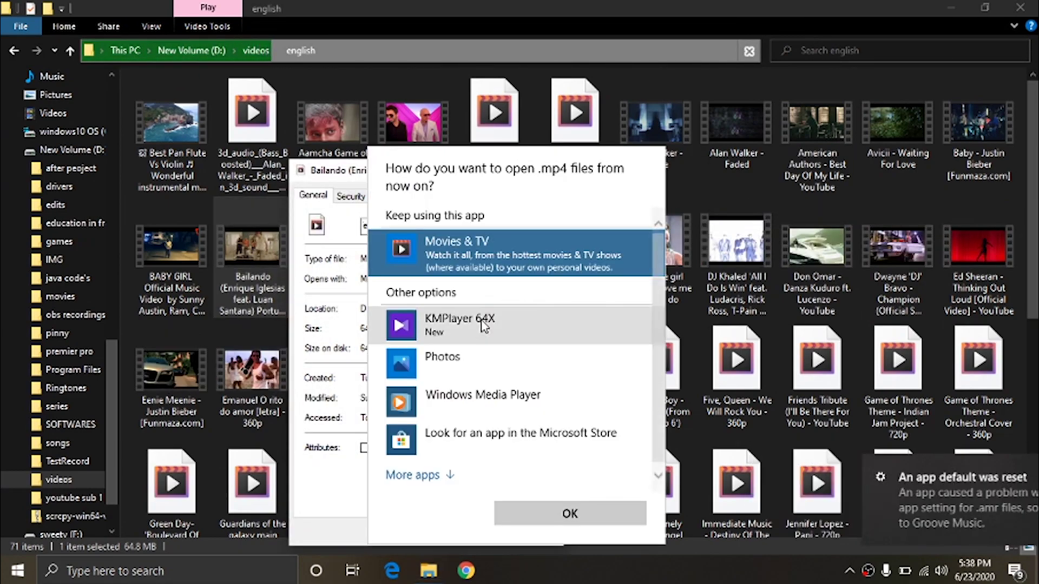
{"action": "left_click", "coordinate": [479, 327]}
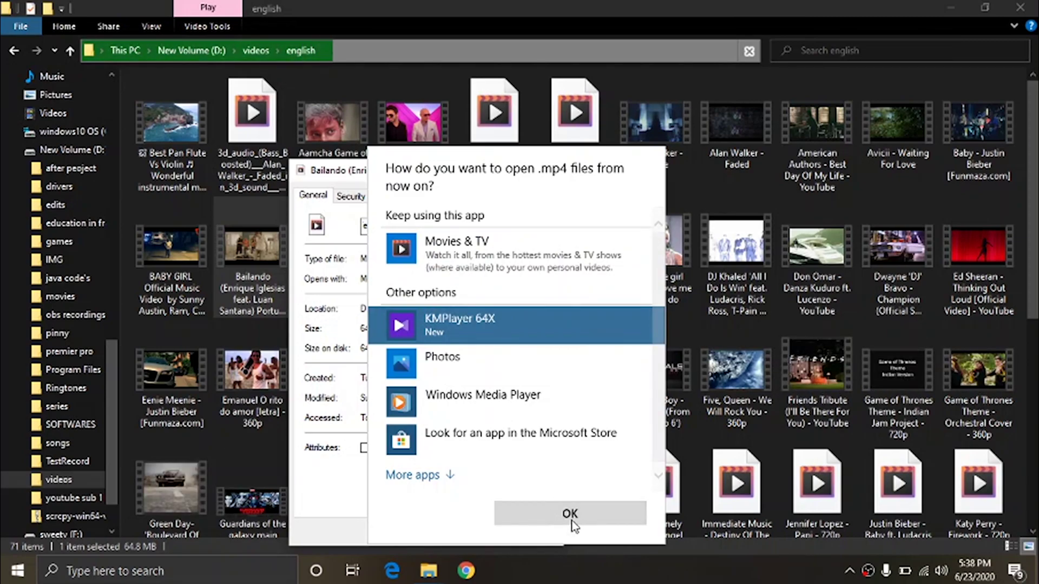
{"action": "left_click", "coordinate": [545, 515]}
{"action": "left_click", "coordinate": [403, 520]}
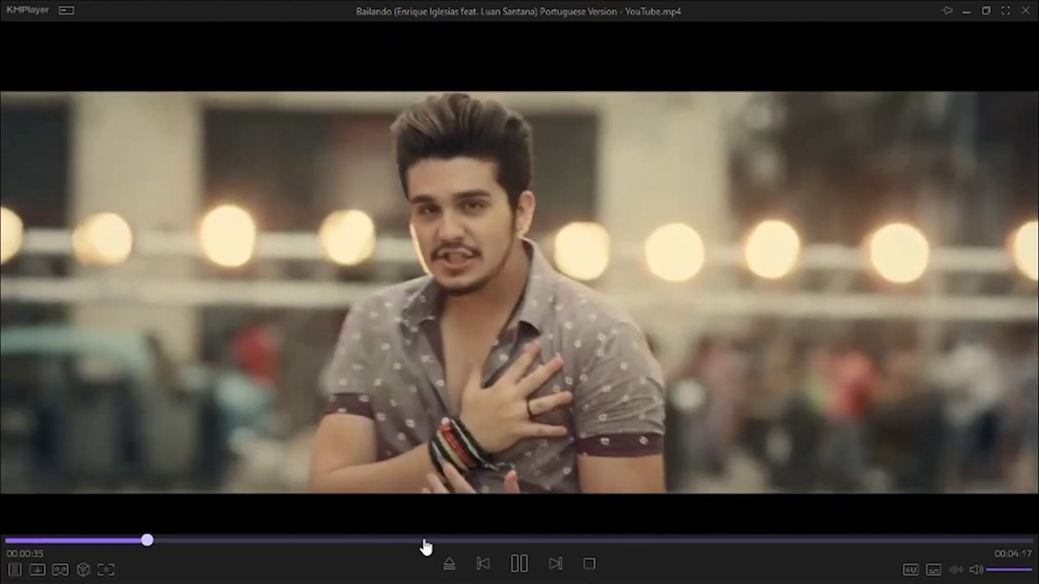
Skip the playing Bailando video ahead to about 1:46, and close the player, the folder window and the file's properties.
{"action": "left_click", "coordinate": [425, 543]}
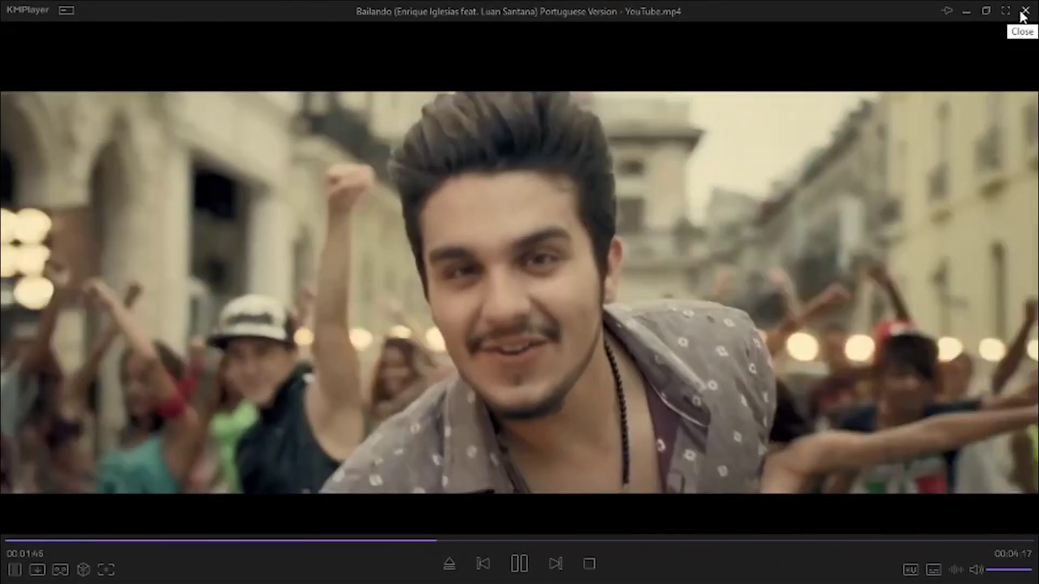
{"action": "left_click", "coordinate": [1023, 9]}
{"action": "left_click", "coordinate": [1020, 12]}
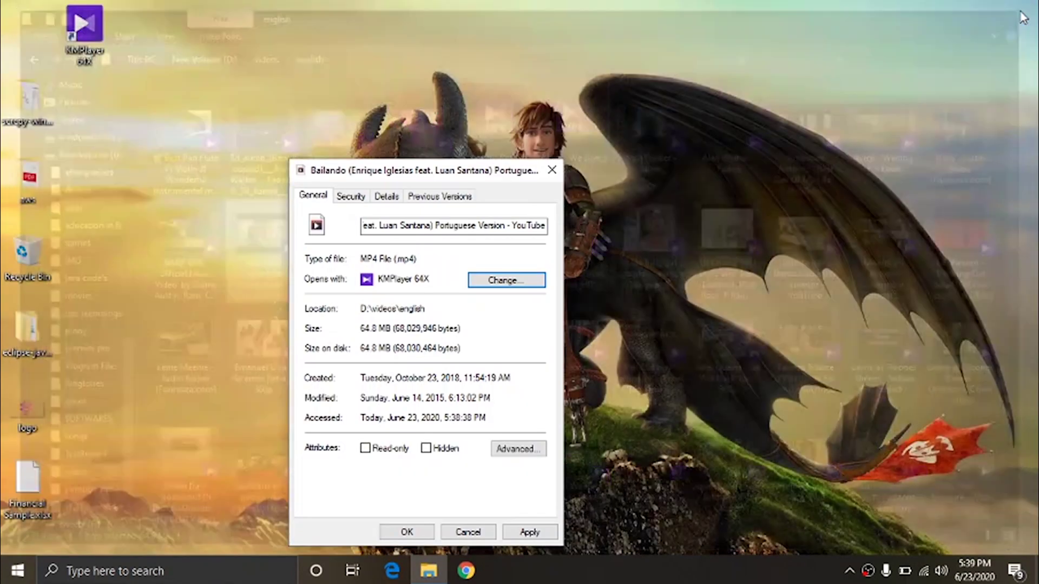
{"action": "left_click", "coordinate": [551, 172]}
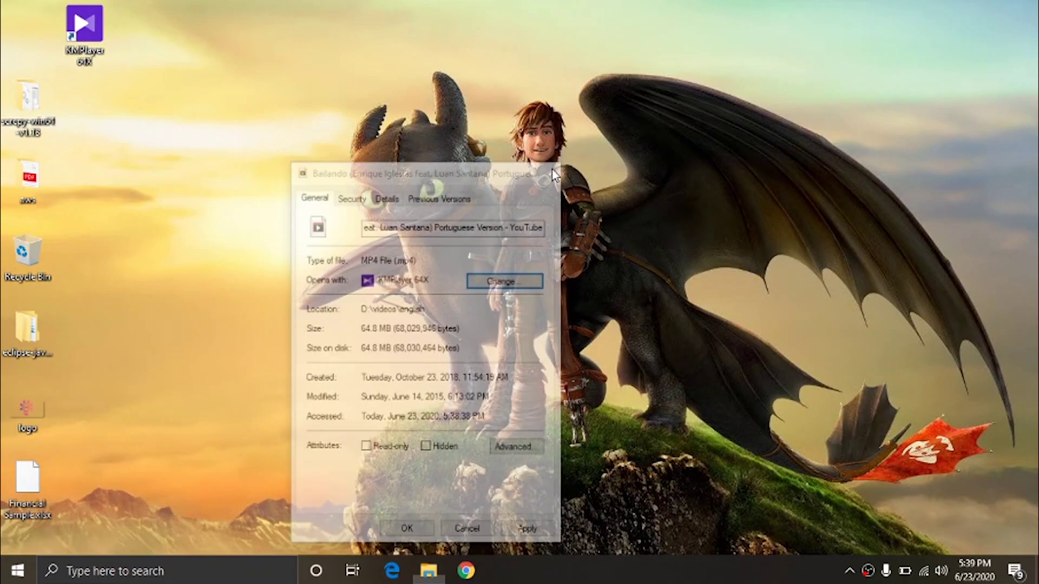